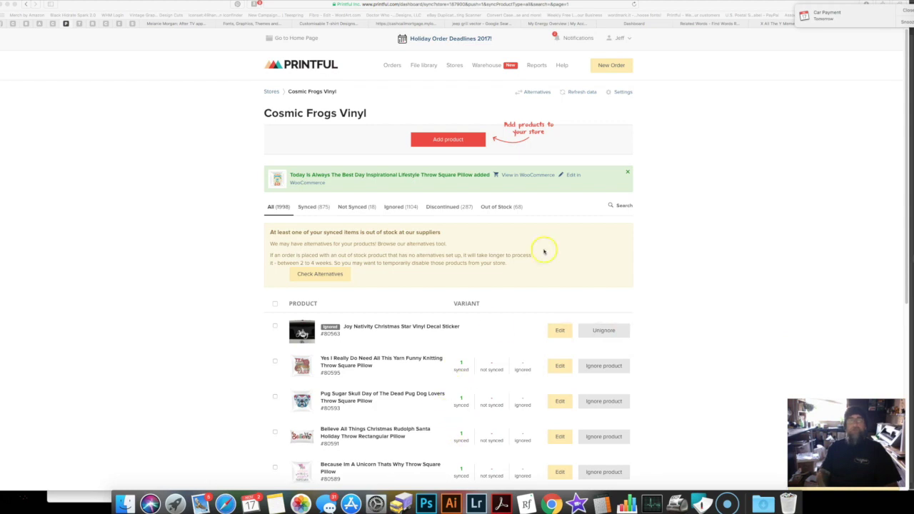
# Step: Add a new product from Shirts > Unisex T-shirts, choosing the Bella + Canvas 3001 tee
pyautogui.click(445, 143)
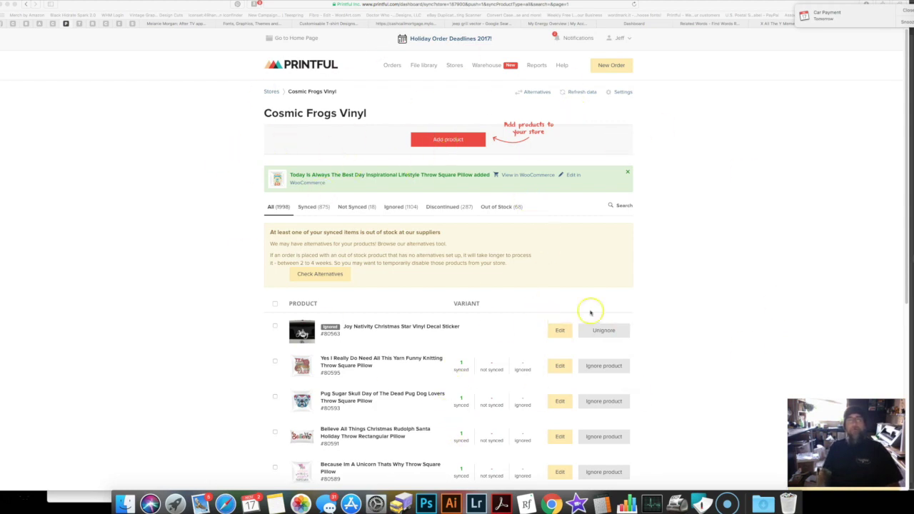
pyautogui.click(441, 140)
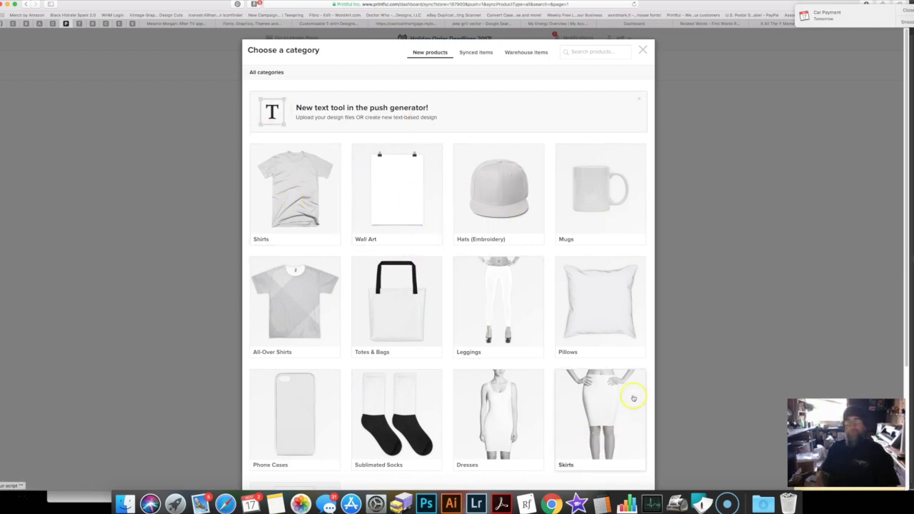
pyautogui.click(296, 198)
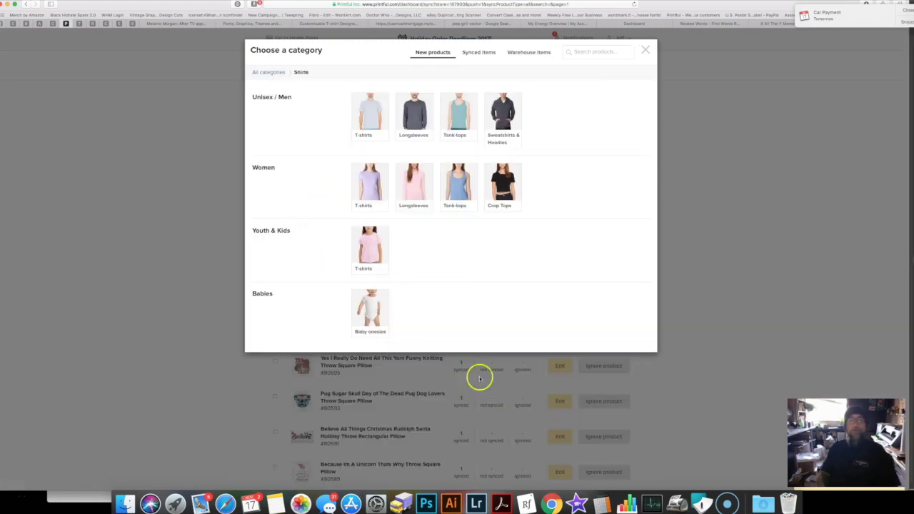
pyautogui.click(370, 122)
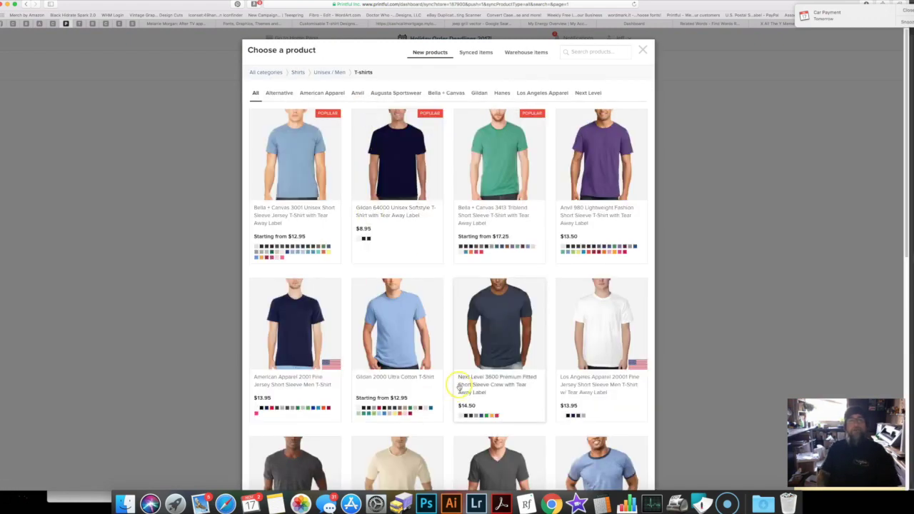
pyautogui.click(291, 162)
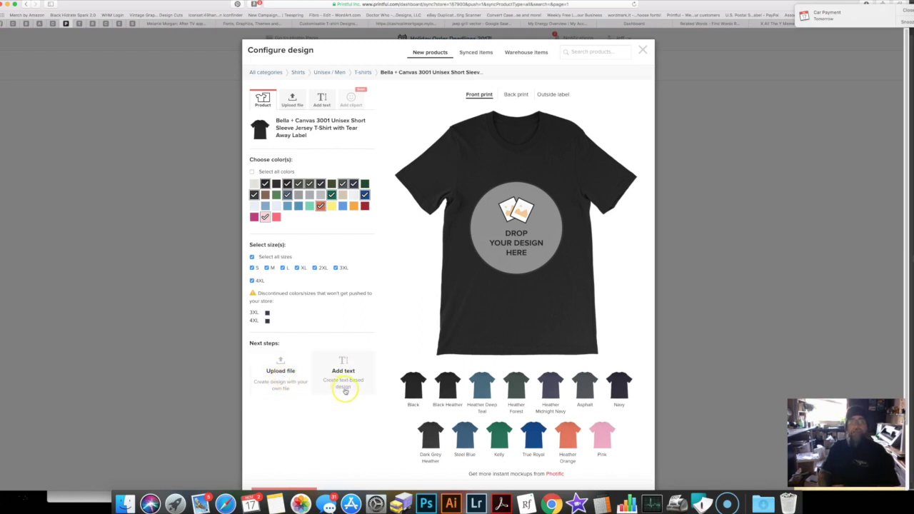
pyautogui.click(343, 366)
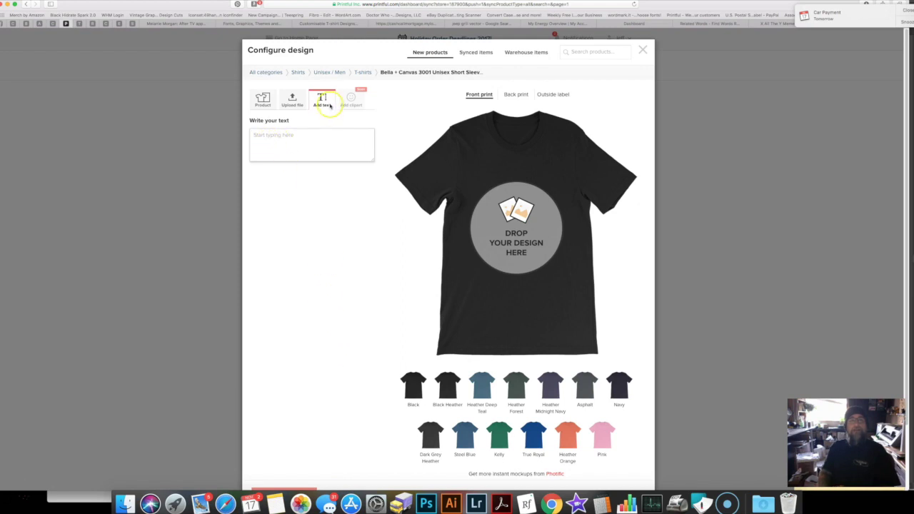
# Step: Add front text 'Hello' coloured Red 1
pyautogui.click(278, 135)
pyautogui.write('Hello')
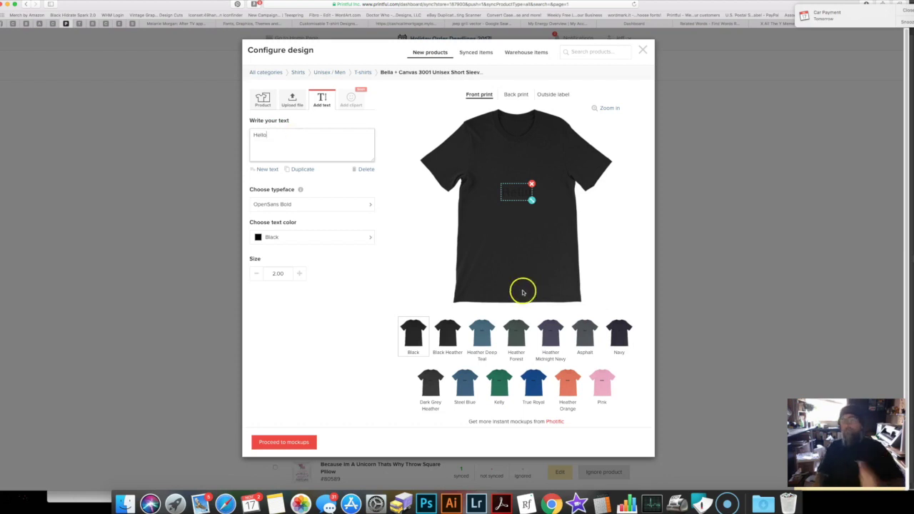
pyautogui.click(258, 237)
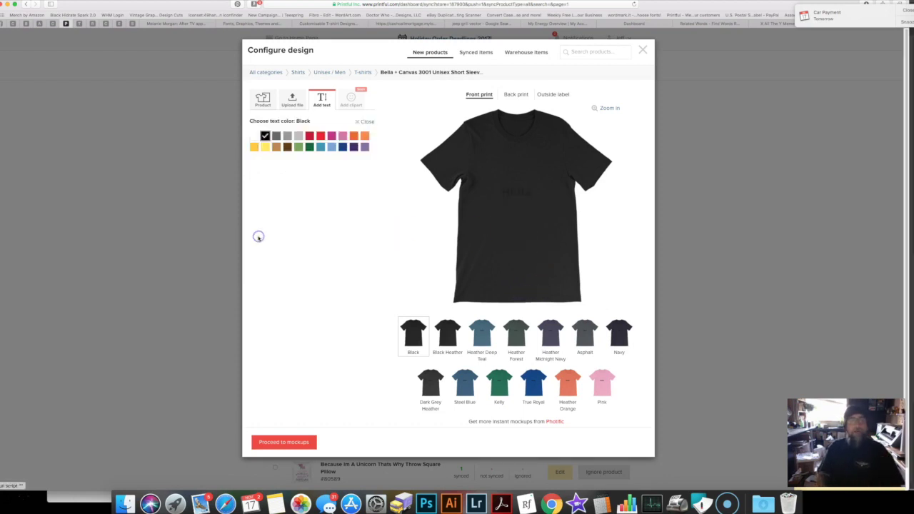
pyautogui.click(320, 136)
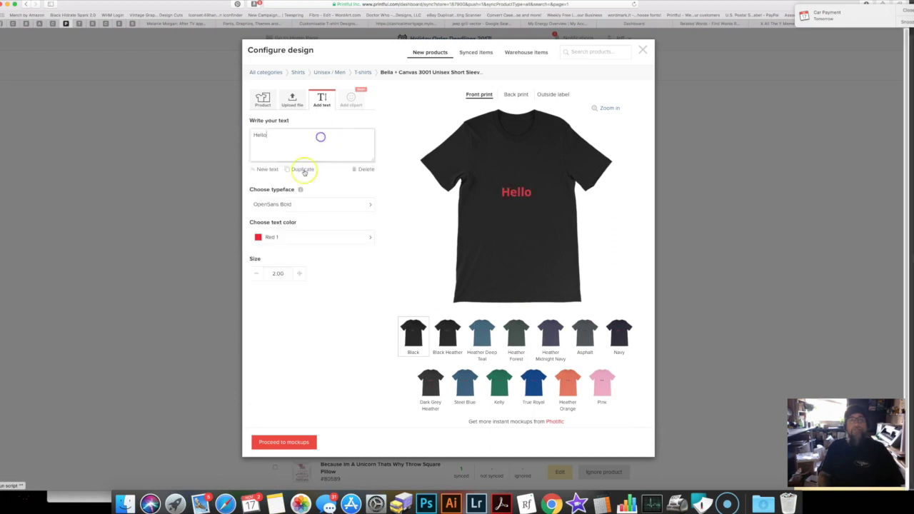
# Step: Enlarge the Hello text and move it to the top of the print area
pyautogui.click(509, 192)
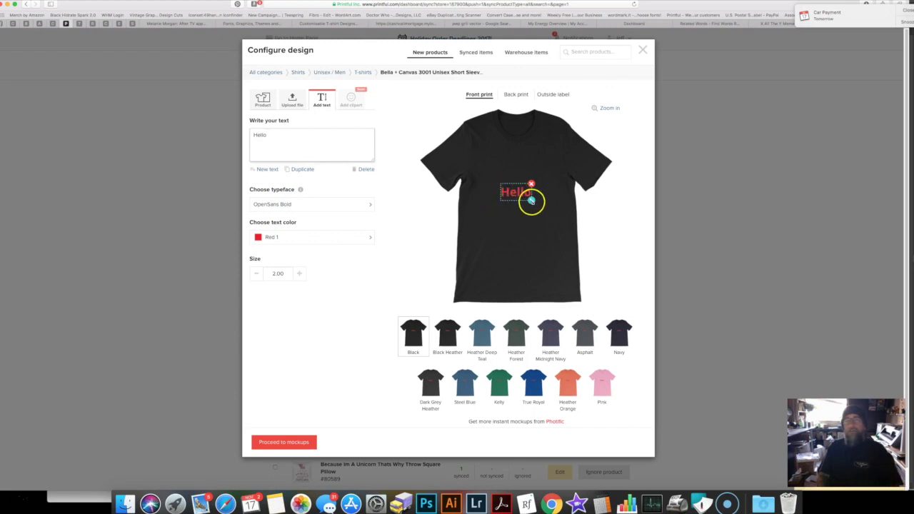
pyautogui.moveTo(531, 201); pyautogui.dragTo(545, 213)
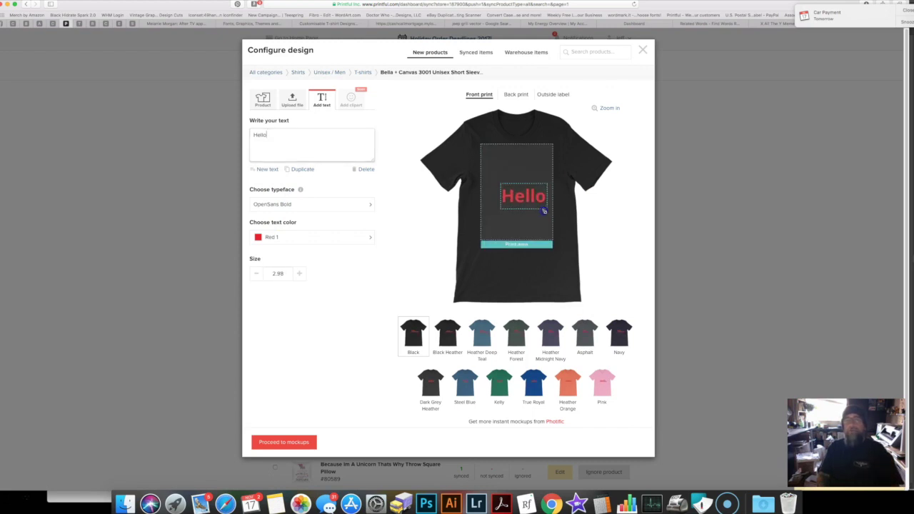
pyautogui.moveTo(545, 212); pyautogui.dragTo(547, 230)
pyautogui.moveTo(527, 196)
pyautogui.mouseDown()
pyautogui.moveTo(516, 169)
pyautogui.moveTo(528, 163)
pyautogui.mouseUp()
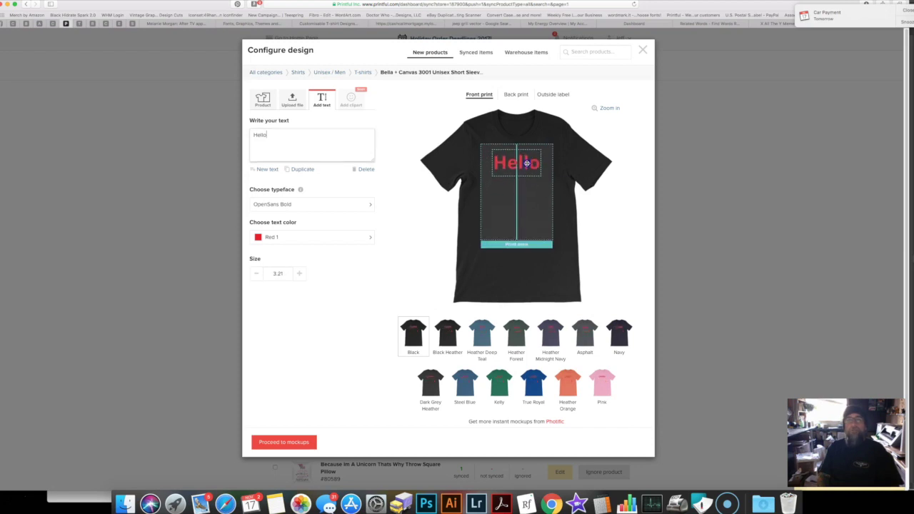
# Step: Set Hello in Oswald Medium and raise its size to 3.37
pyautogui.click(368, 204)
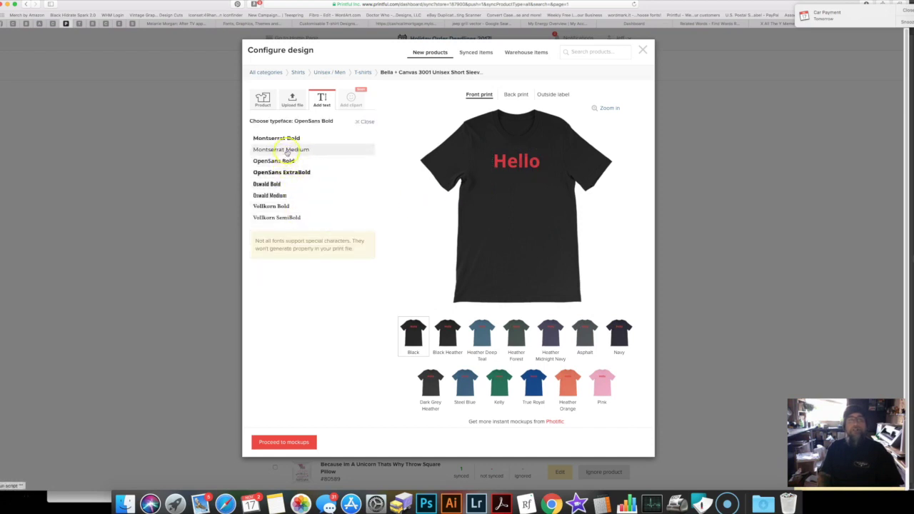
pyautogui.click(286, 150)
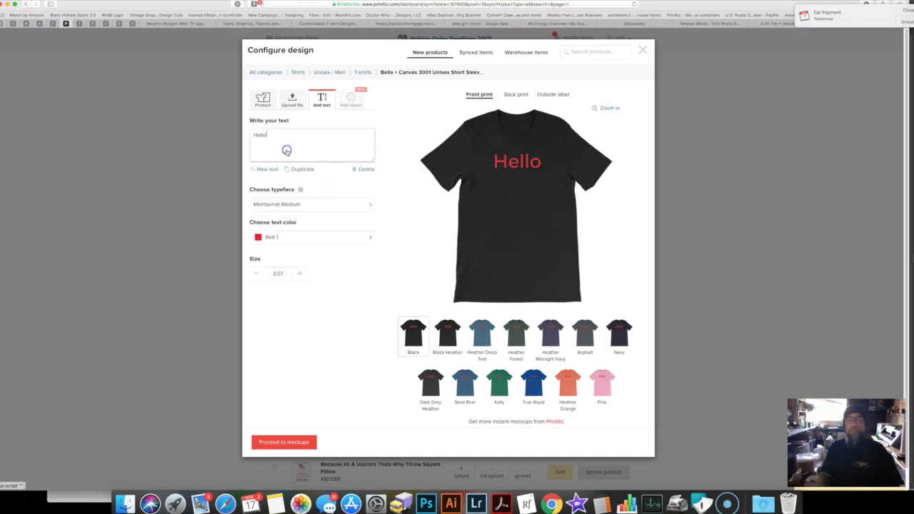
pyautogui.click(289, 204)
pyautogui.click(282, 193)
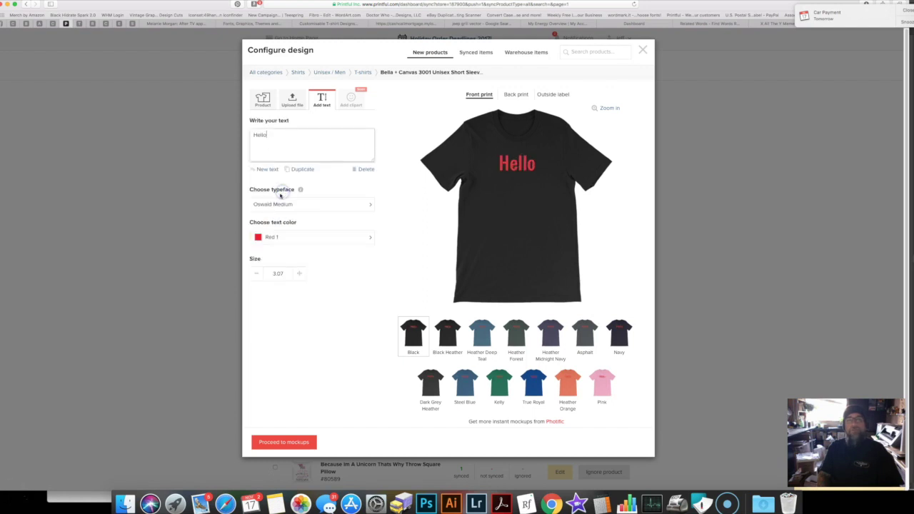
pyautogui.click(300, 275)
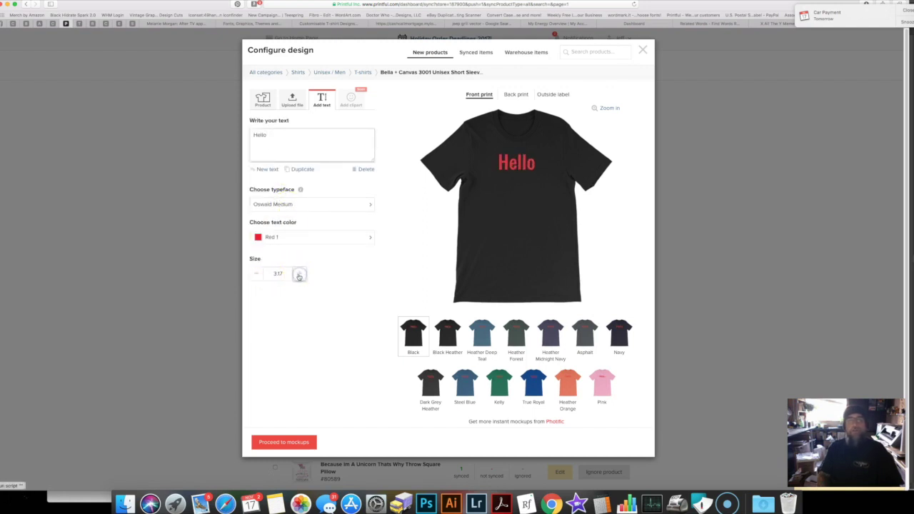
pyautogui.click(299, 275)
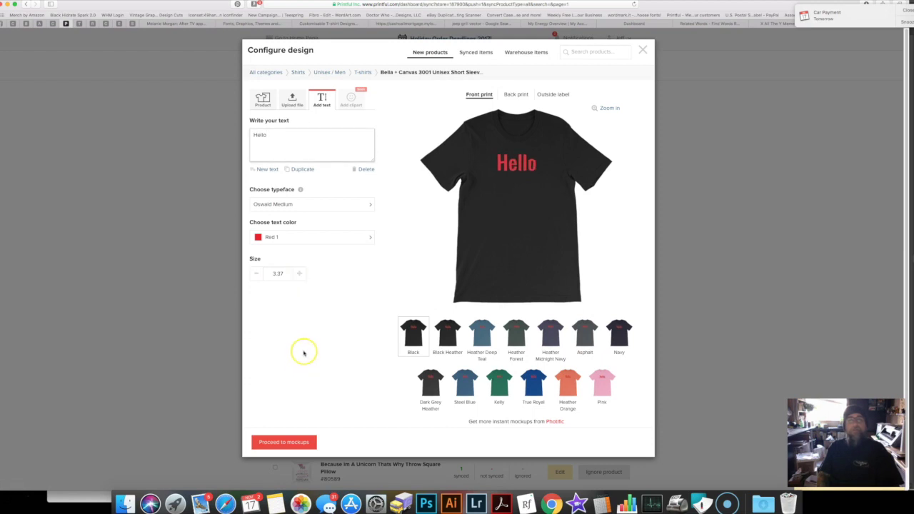
# Step: Add a new text line 'Nerds' and position it just beneath Hello
pyautogui.click(270, 170)
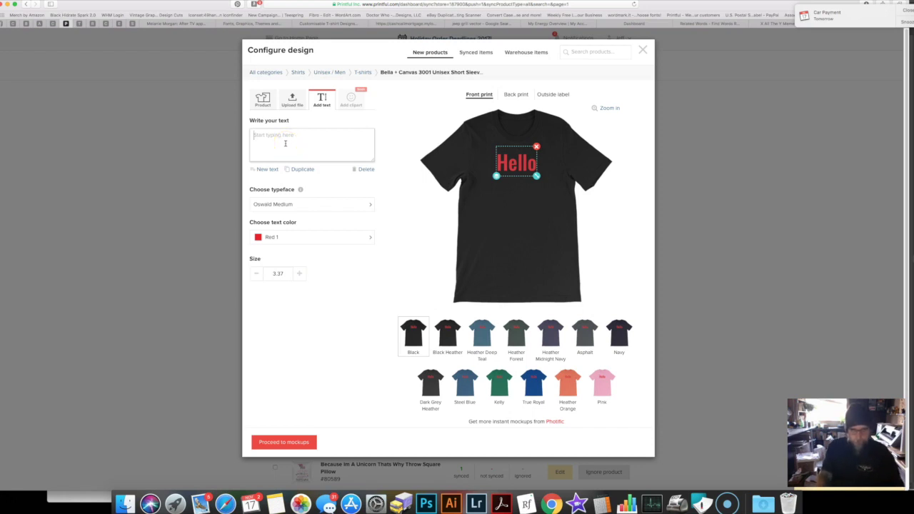
pyautogui.write('nerds')
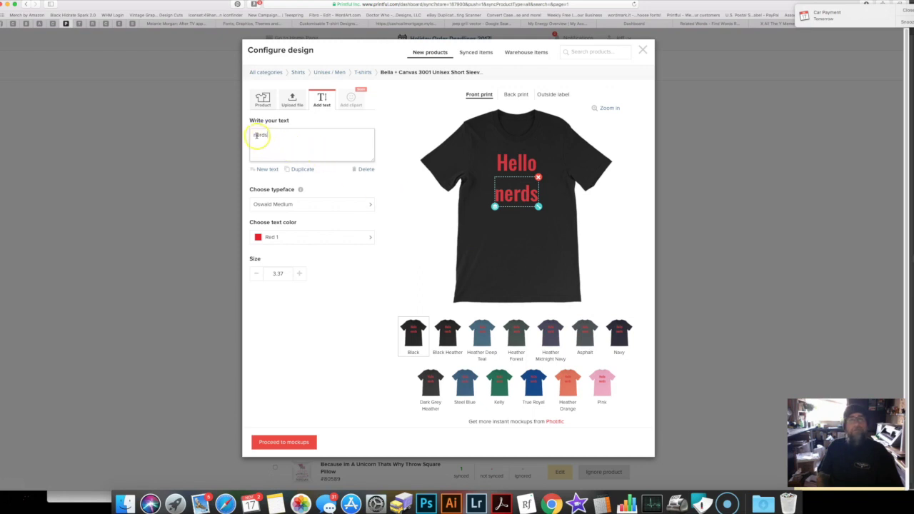
pyautogui.press('BackSpace')
pyautogui.write('N')
pyautogui.click(326, 194)
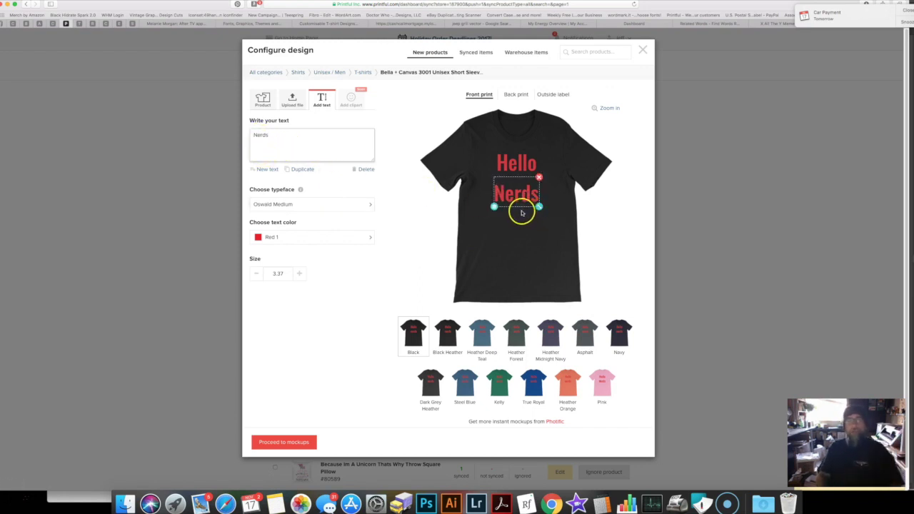
pyautogui.moveTo(520, 204)
pyautogui.mouseDown()
pyautogui.moveTo(522, 212)
pyautogui.moveTo(523, 203)
pyautogui.mouseUp()
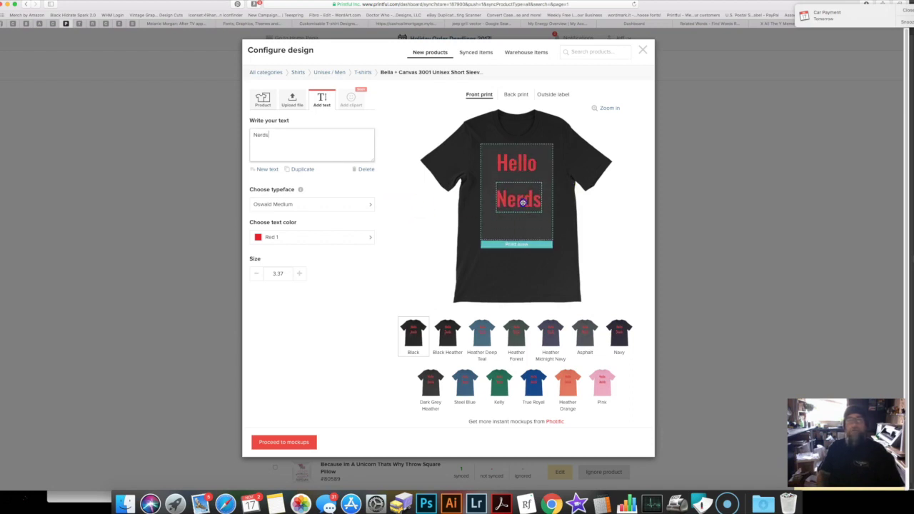
pyautogui.moveTo(522, 203); pyautogui.dragTo(522, 203)
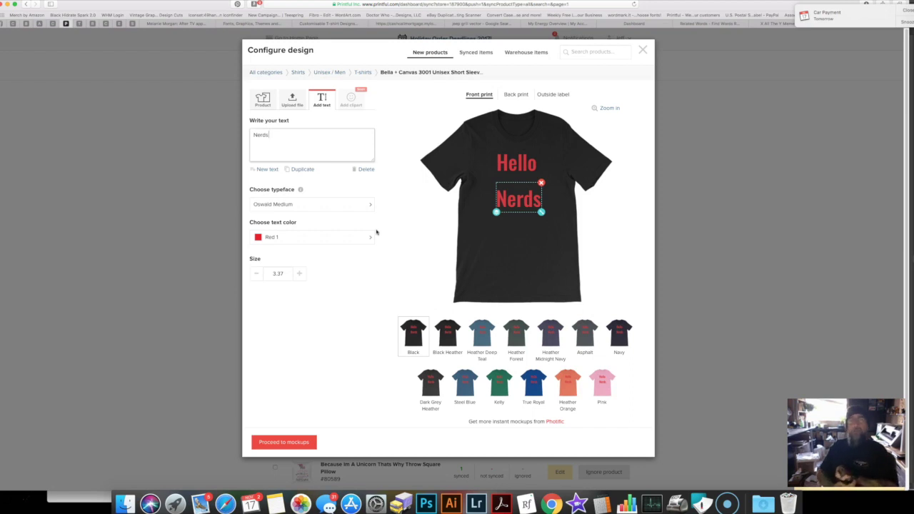
pyautogui.moveTo(520, 200); pyautogui.dragTo(517, 193)
# Step: Settle Nerds on OpenSans Bold after trying Vollkorn SemiBold and OpenSans ExtraBold
pyautogui.click(372, 204)
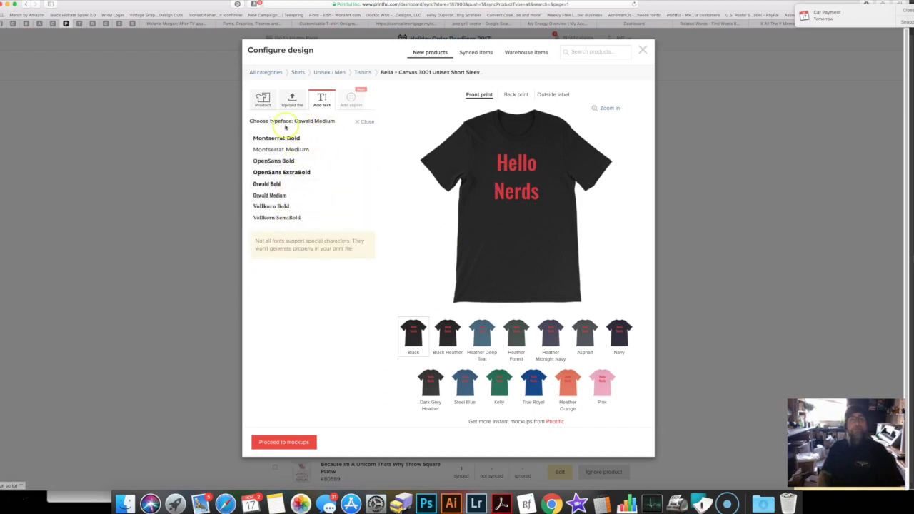
pyautogui.click(291, 217)
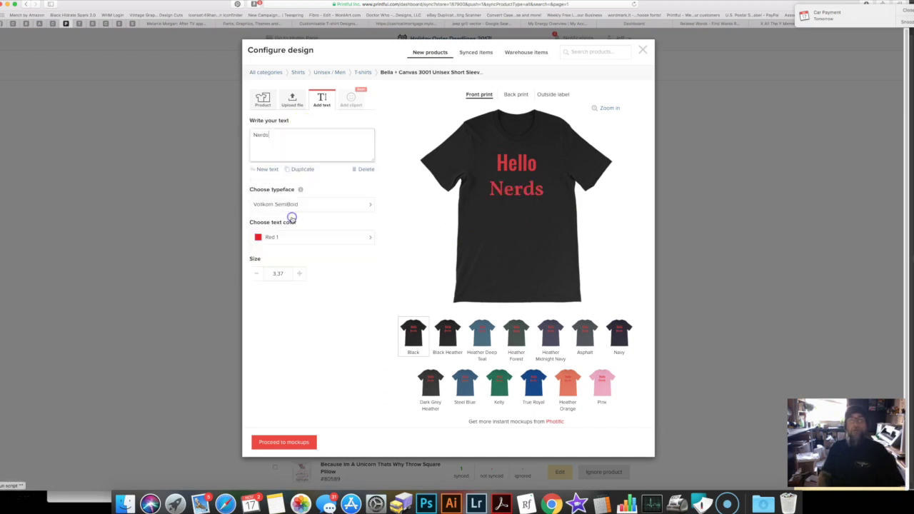
pyautogui.click(368, 205)
pyautogui.click(282, 172)
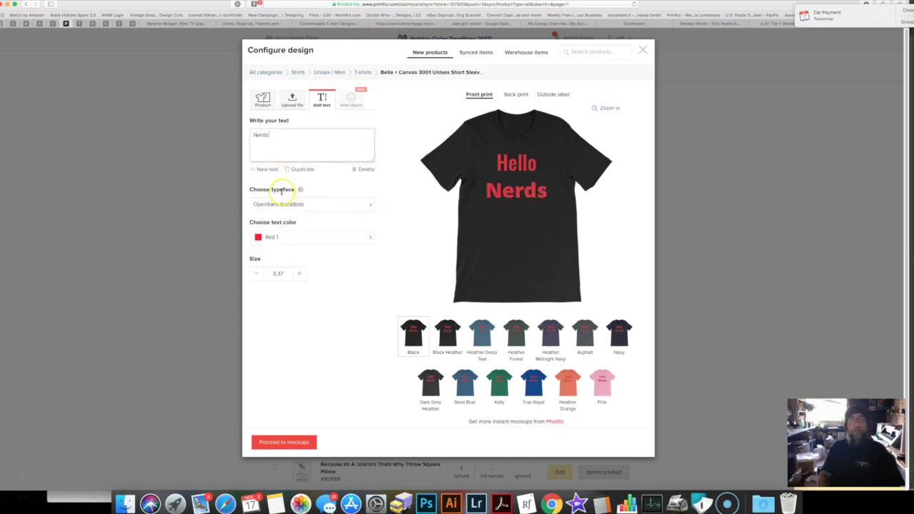
pyautogui.click(368, 204)
pyautogui.click(268, 161)
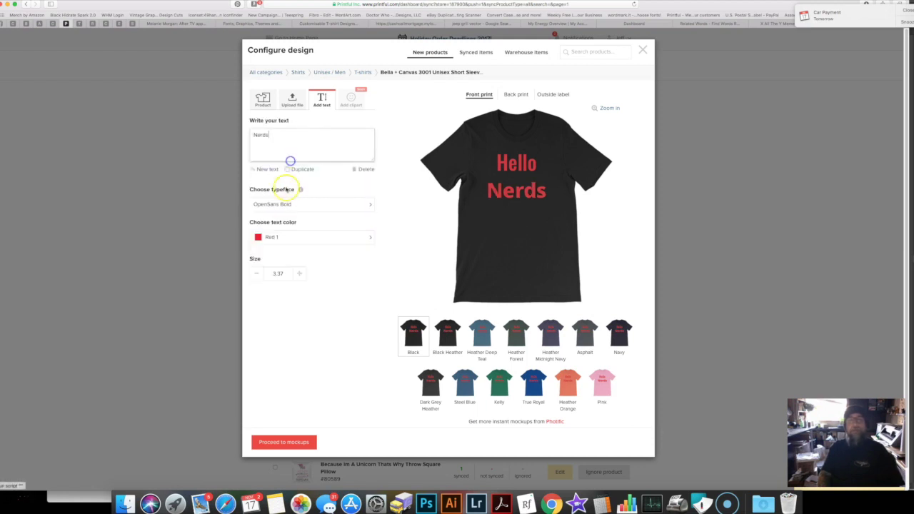
pyautogui.click(521, 195)
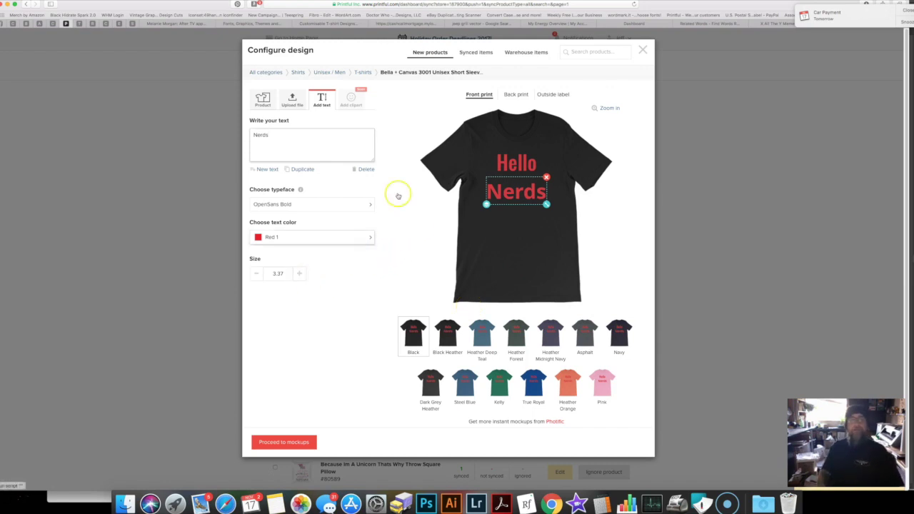
pyautogui.click(515, 95)
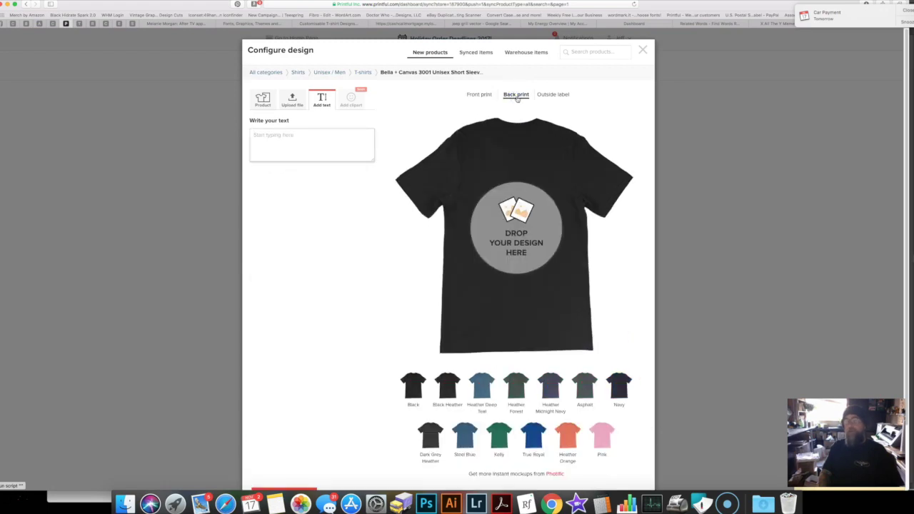
# Step: On the shirt back, type 'im a nerd too' in Yellow 1
pyautogui.click(478, 95)
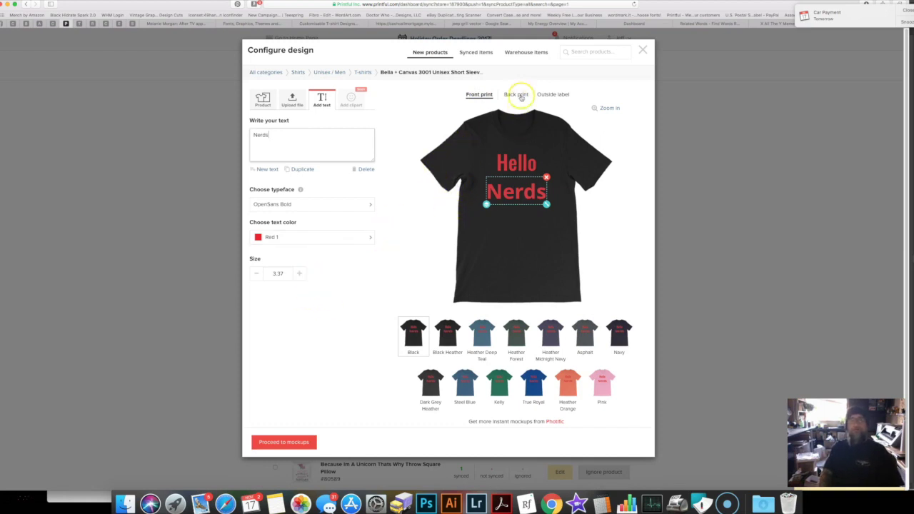
pyautogui.click(518, 95)
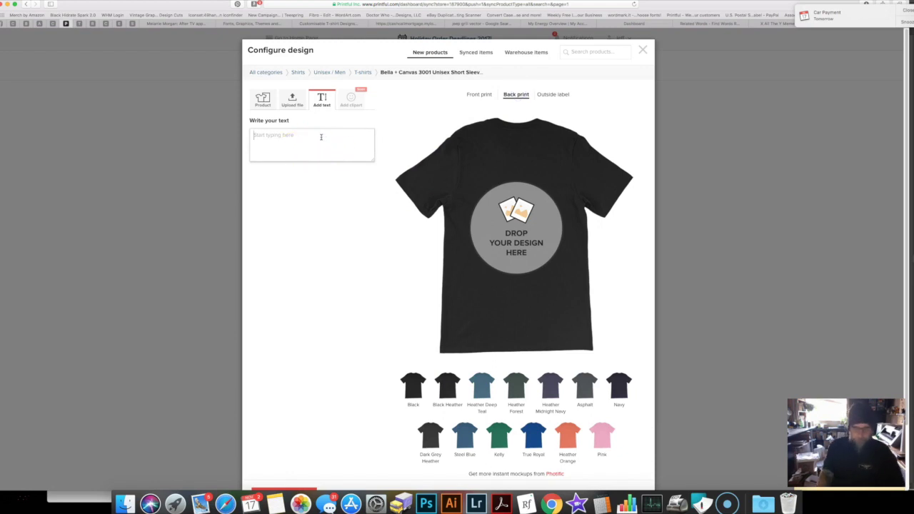
pyautogui.write('im a nerd to')
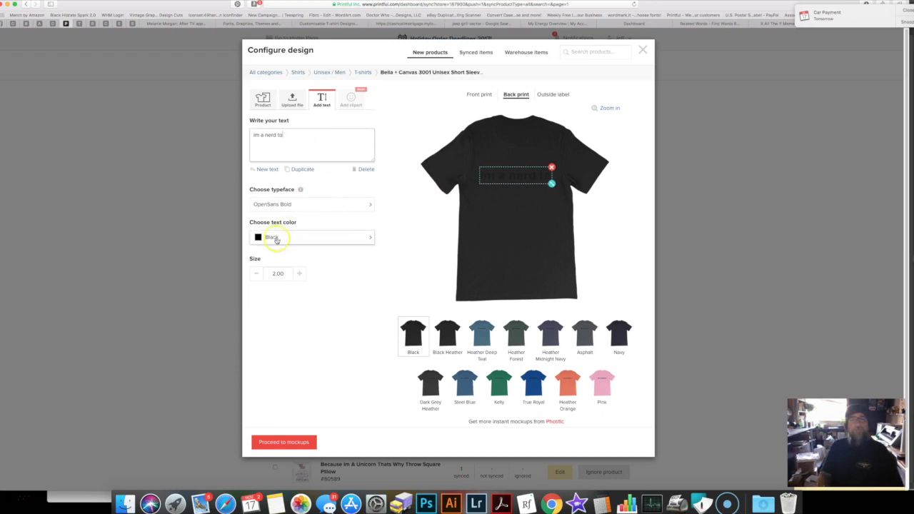
pyautogui.click(278, 238)
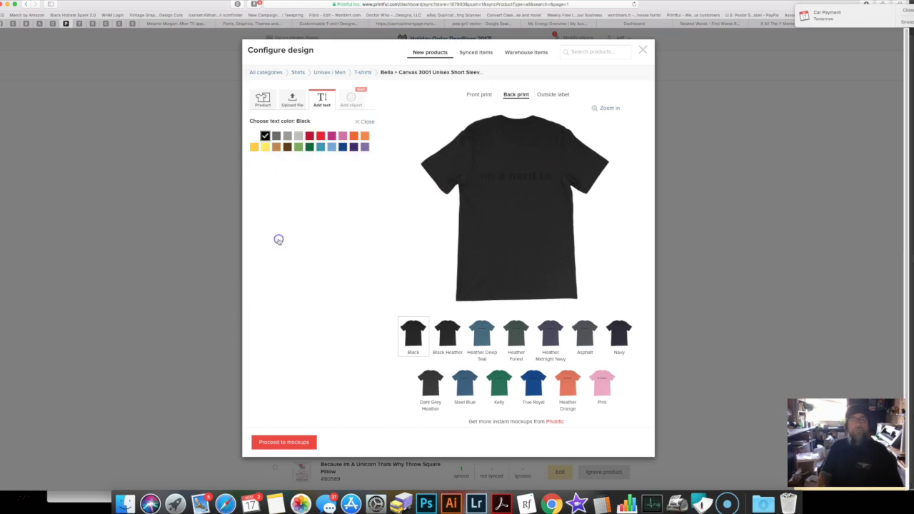
pyautogui.click(265, 146)
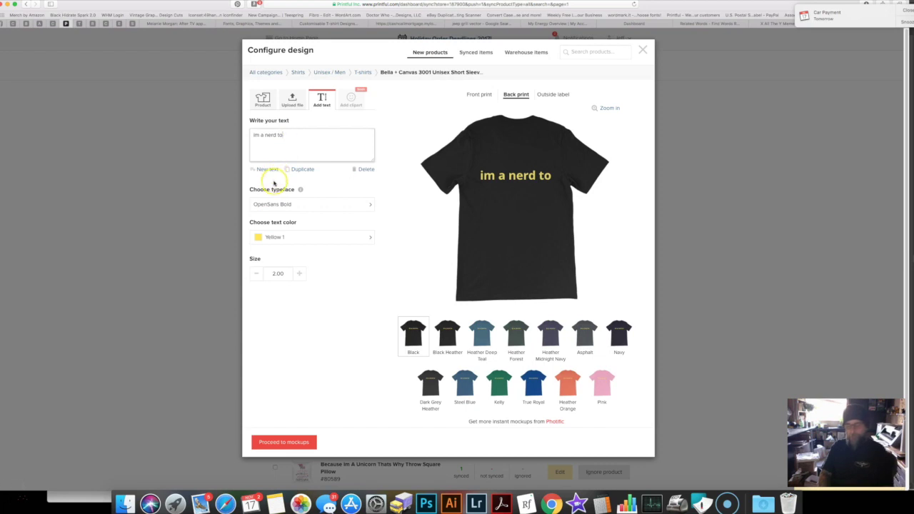
pyautogui.write('o')
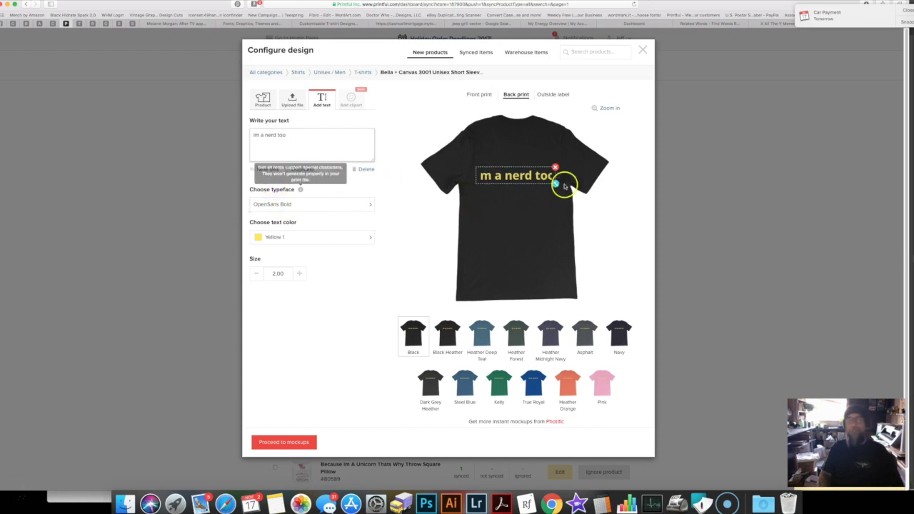
# Step: Put 'too' on its own line, centre both lines, and enlarge the text to 2.37
pyautogui.moveTo(554, 186); pyautogui.dragTo(546, 185)
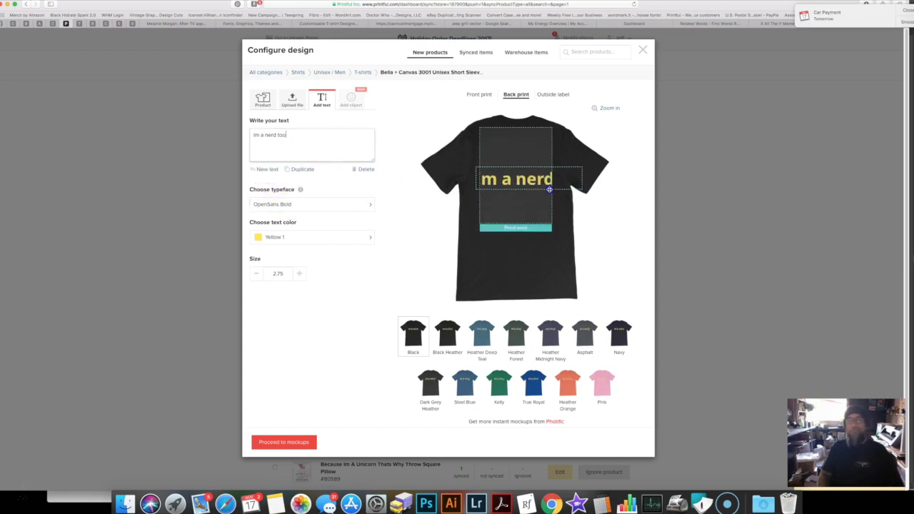
pyautogui.click(286, 133)
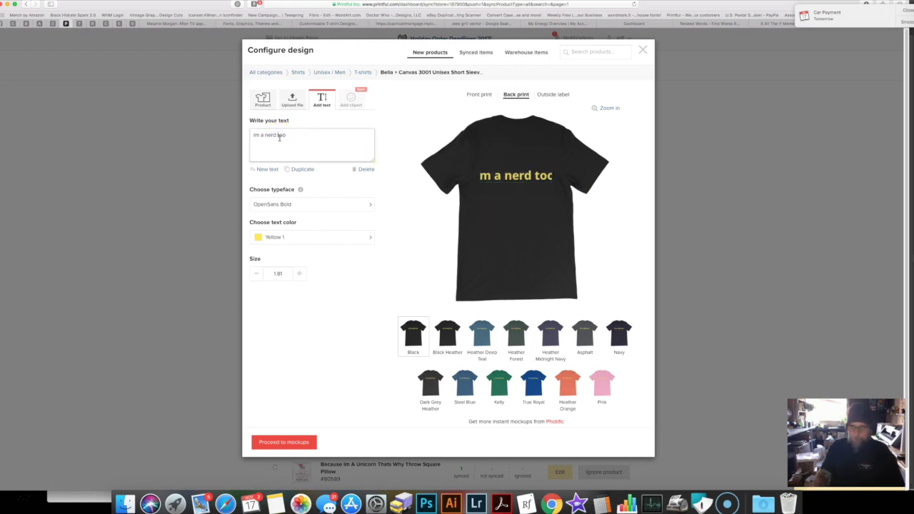
pyautogui.click(277, 136)
pyautogui.press('BackSpace')
pyautogui.press('Return')
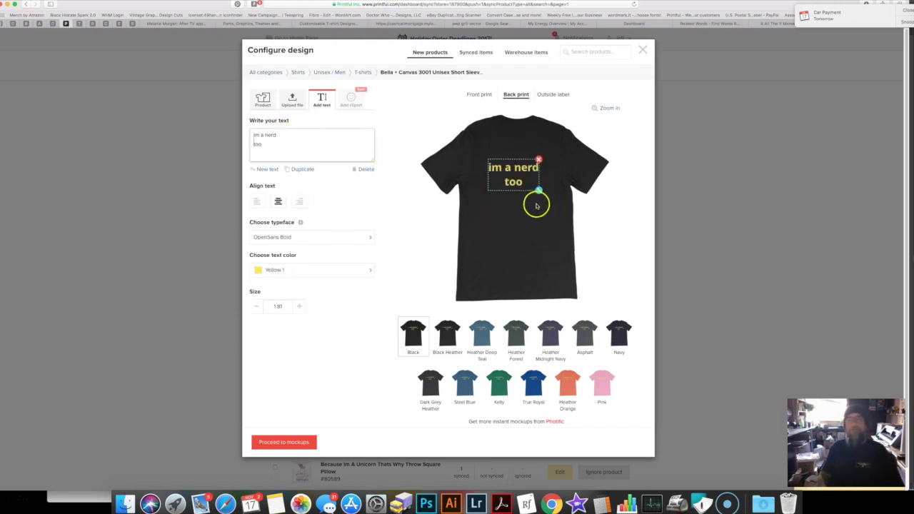
pyautogui.click(273, 206)
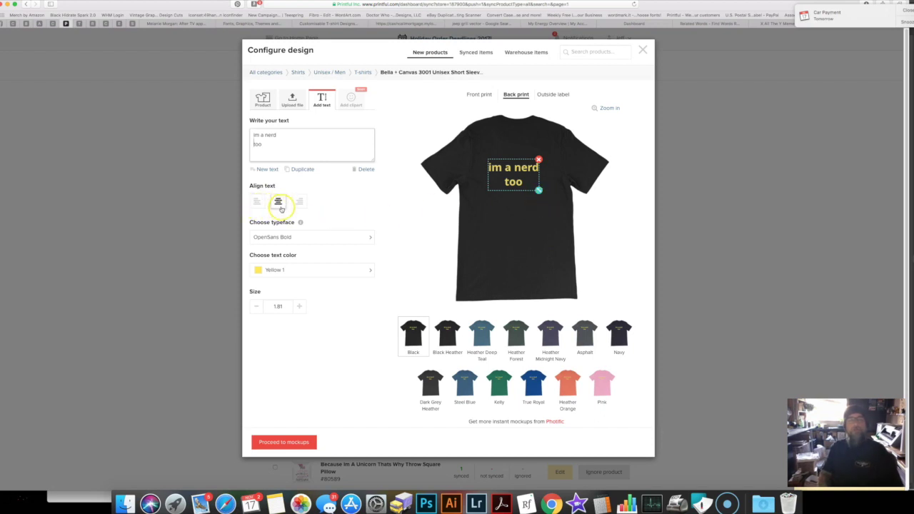
pyautogui.click(542, 190)
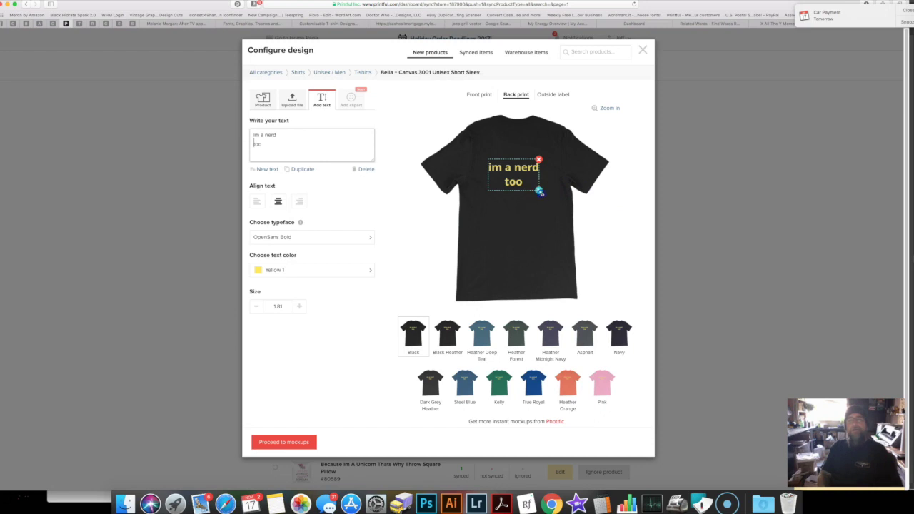
pyautogui.moveTo(540, 192)
pyautogui.mouseDown()
pyautogui.moveTo(545, 204)
pyautogui.moveTo(536, 162)
pyautogui.moveTo(526, 176)
pyautogui.mouseUp()
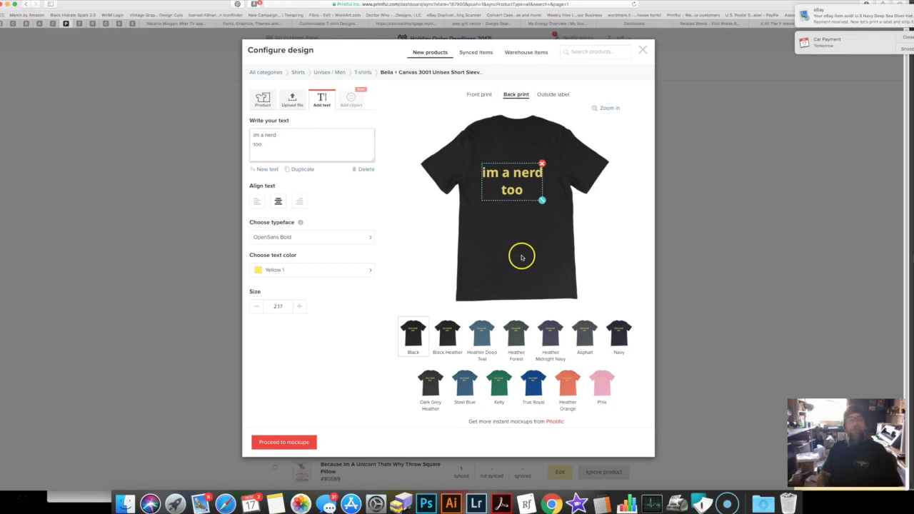
pyautogui.click(293, 443)
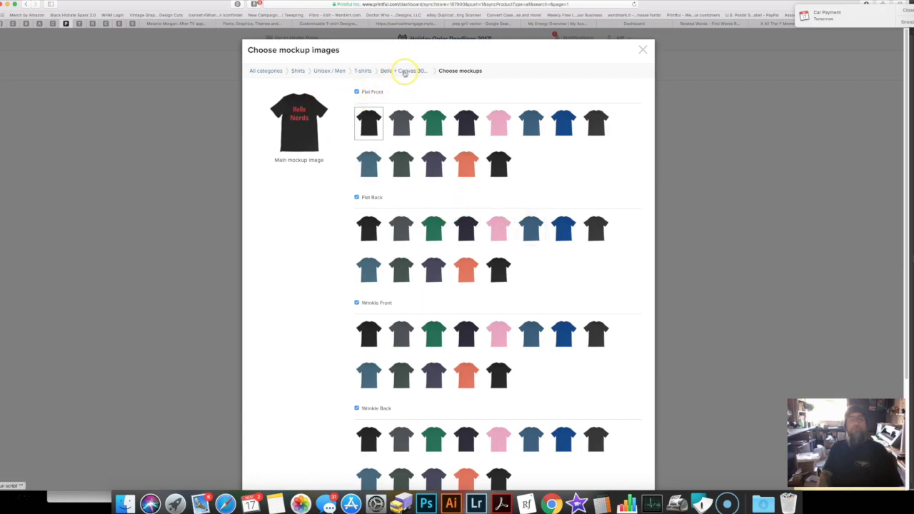
pyautogui.scroll(-3, 353, 300)
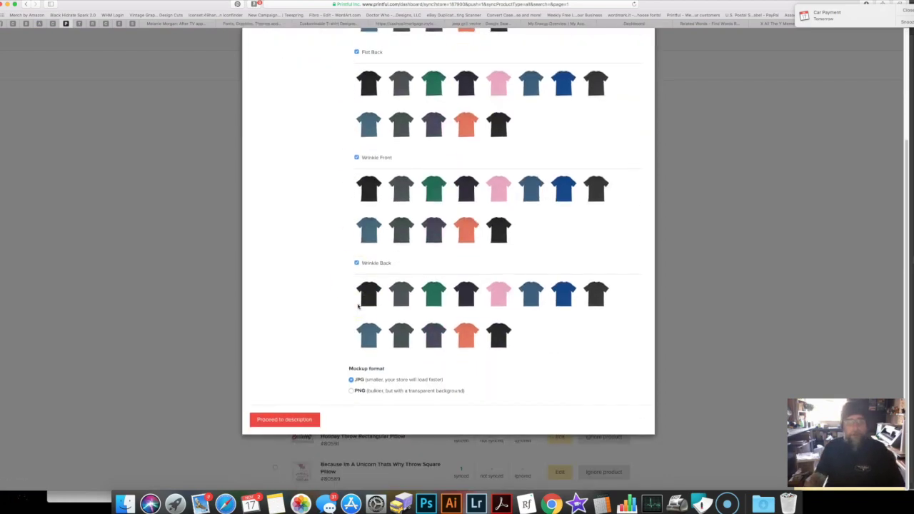
pyautogui.scroll(3, 356, 304)
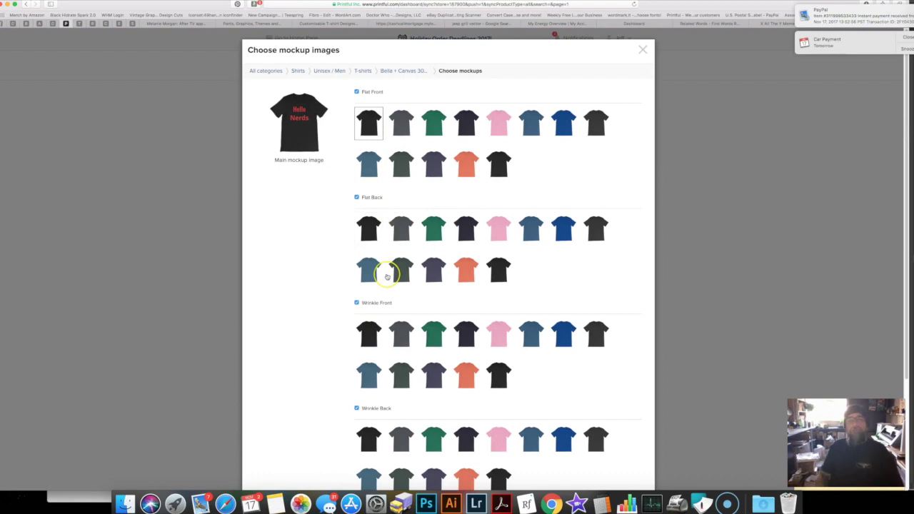
pyautogui.scroll(-3, 387, 277)
pyautogui.click(284, 434)
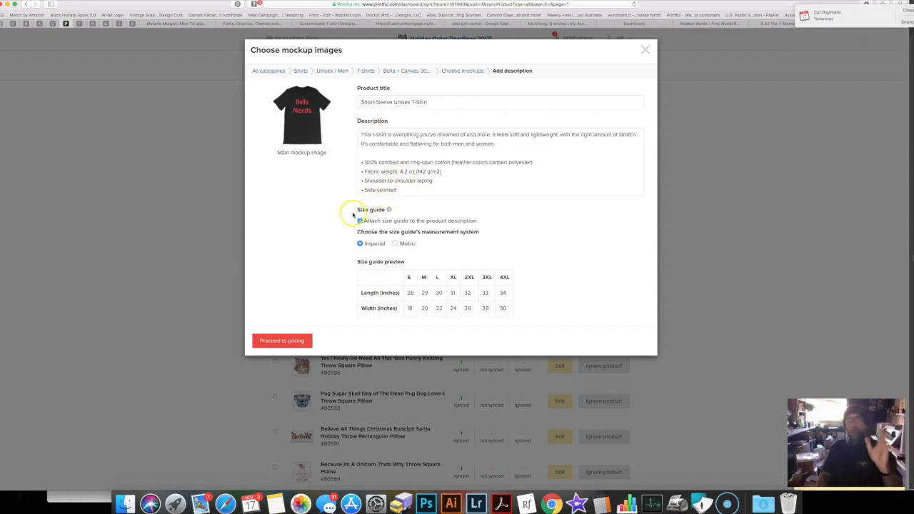
pyautogui.click(404, 73)
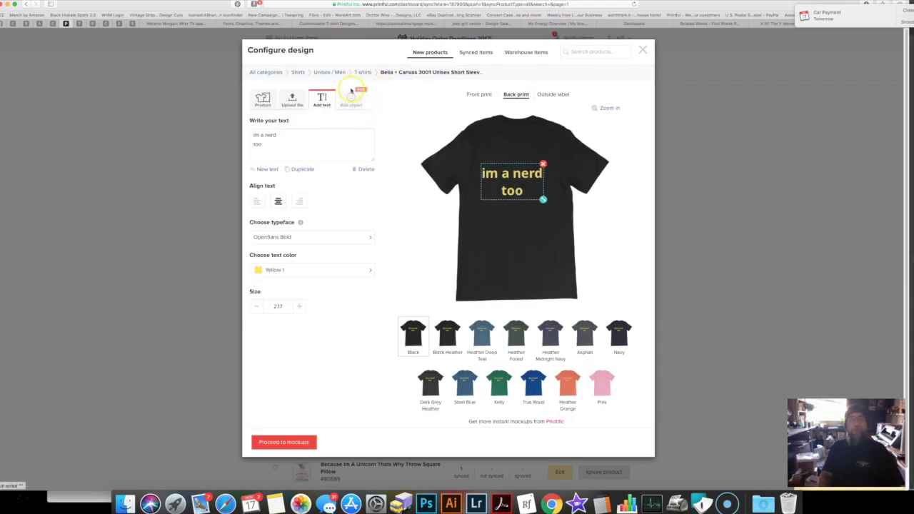
# Step: Switch the product to Square Pillow Case w/ stuffing via All categories > Pillows
pyautogui.click(263, 100)
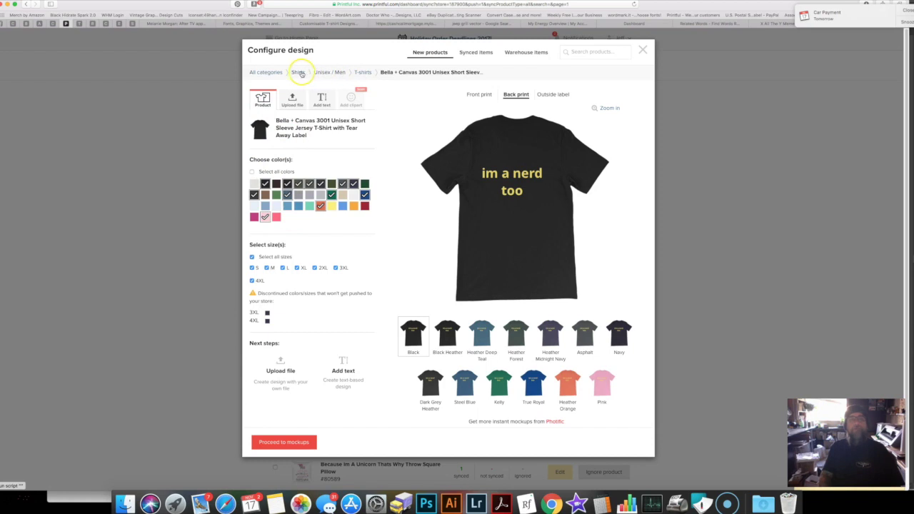
pyautogui.click(275, 73)
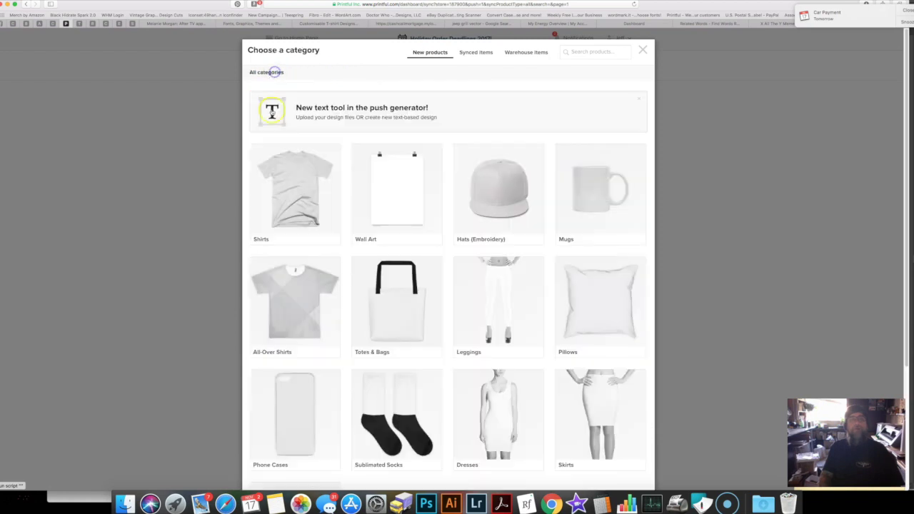
pyautogui.click(592, 307)
pyautogui.click(341, 137)
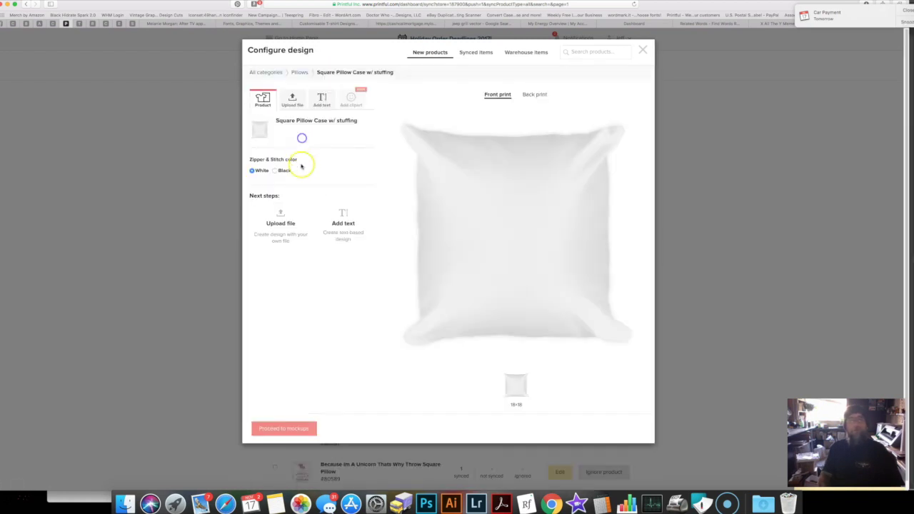
pyautogui.click(342, 221)
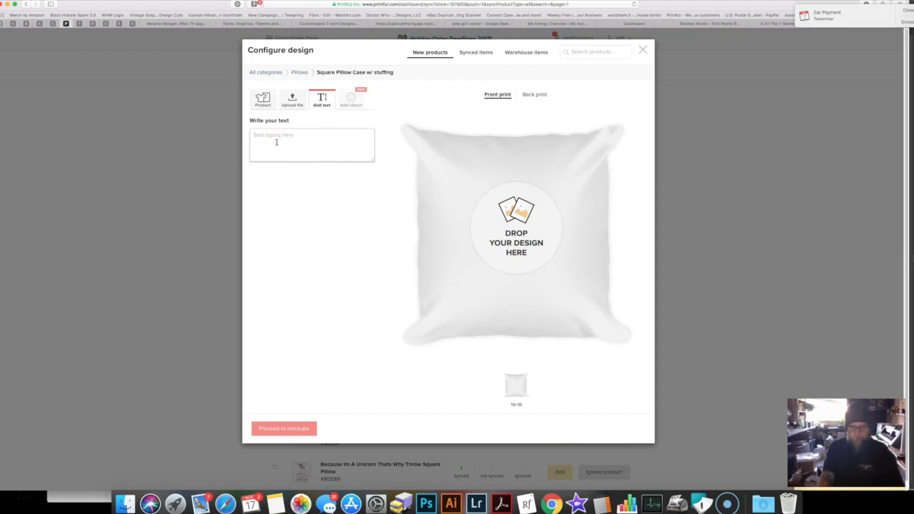
# Step: Add enlarged 'Sleepy Time' text to the pillow front and continue to mockups front-only
pyautogui.write('Sleepy')
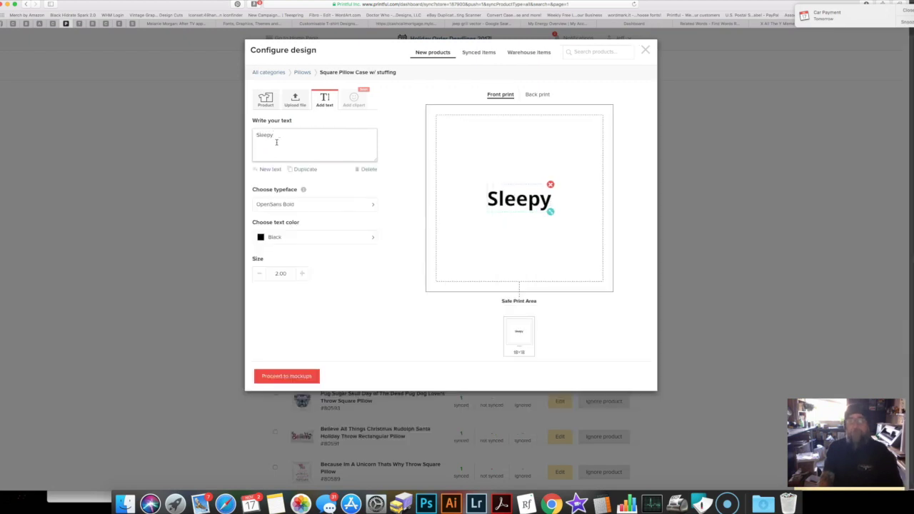
pyautogui.write(' Time')
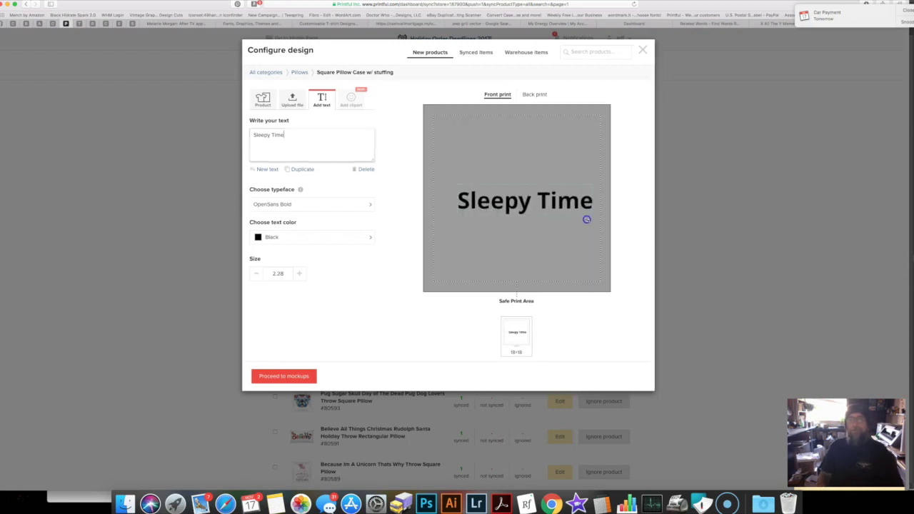
pyautogui.moveTo(578, 212)
pyautogui.mouseDown()
pyautogui.moveTo(590, 220)
pyautogui.moveTo(551, 188)
pyautogui.moveTo(529, 187)
pyautogui.mouseUp()
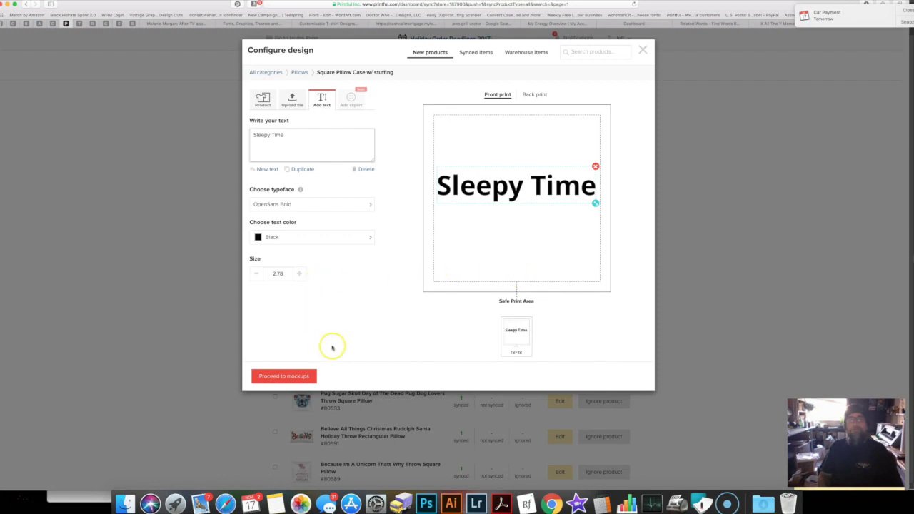
pyautogui.click(292, 379)
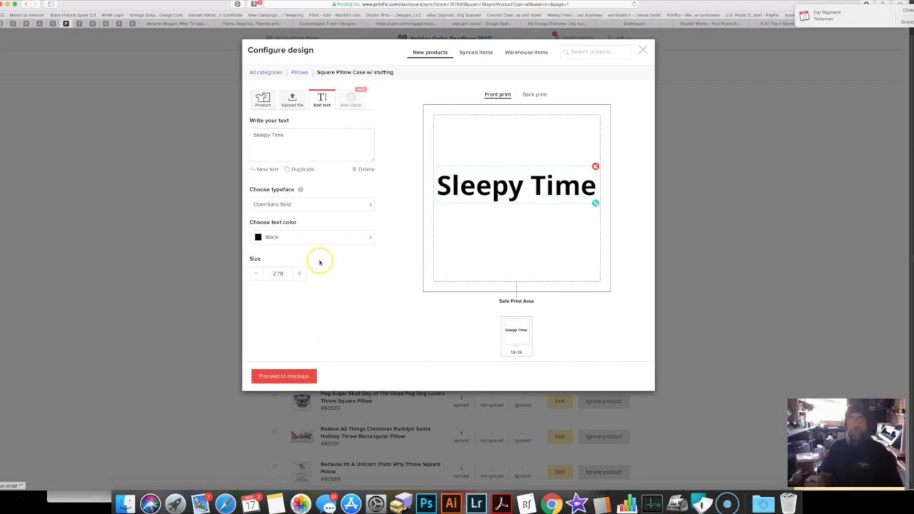
pyautogui.click(283, 379)
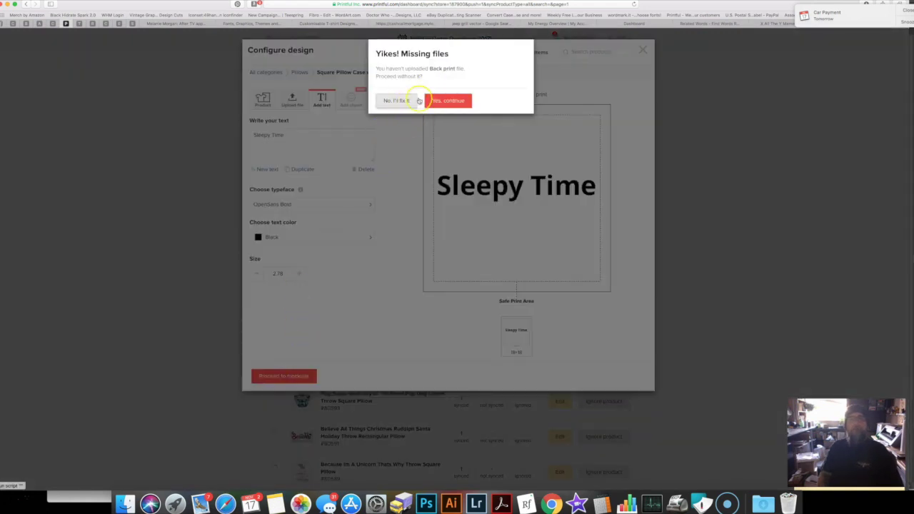
pyautogui.click(442, 102)
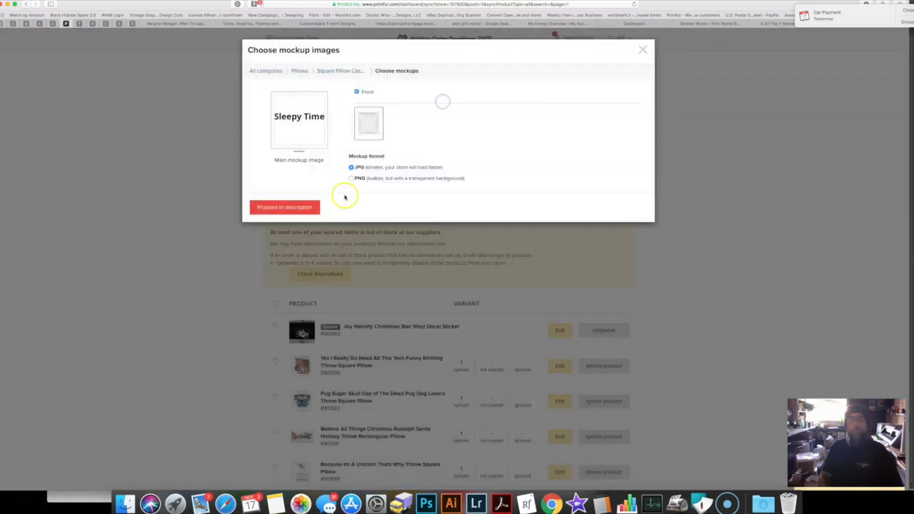
# Step: Go back to All categories, browse the category grid, then close the product designer
pyautogui.click(275, 72)
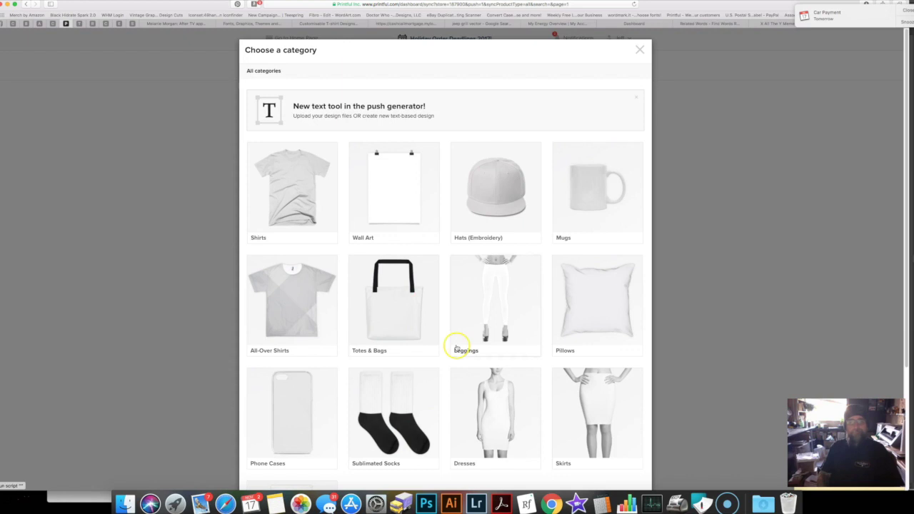
pyautogui.scroll(-5, 476, 389)
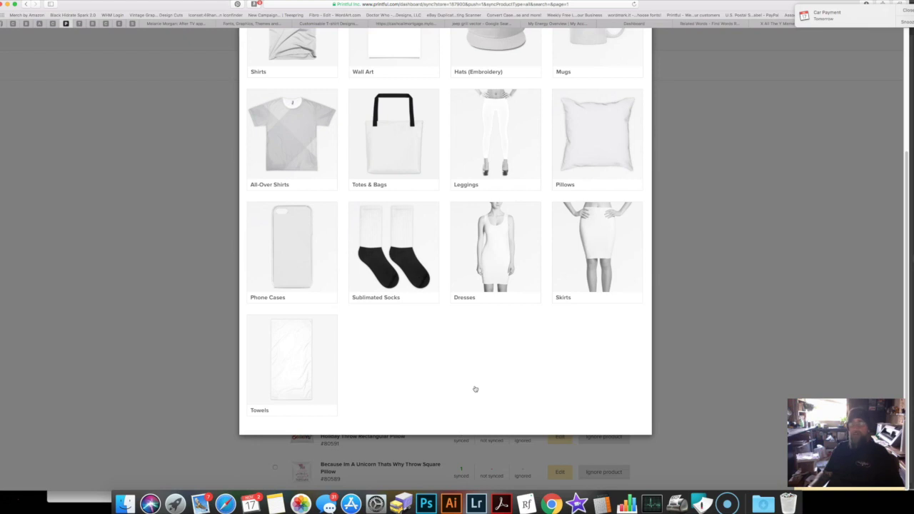
pyautogui.click(296, 248)
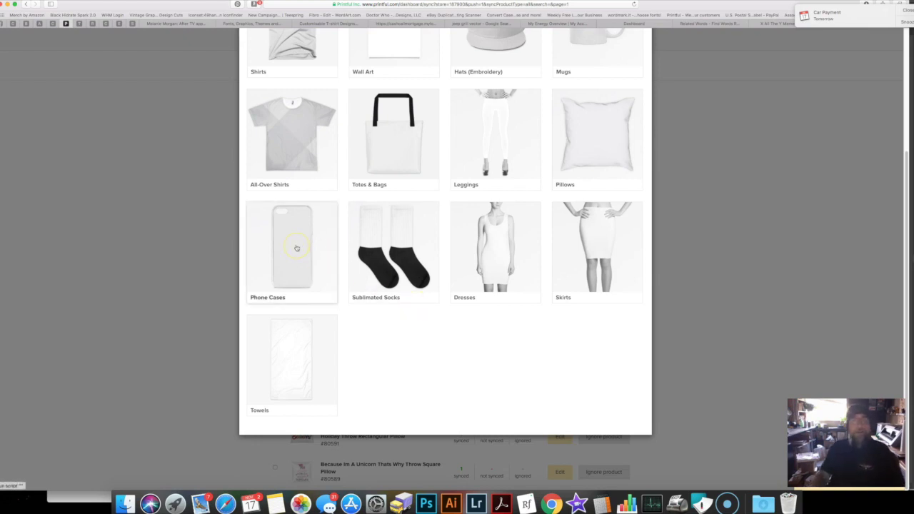
pyautogui.scroll(5, 297, 247)
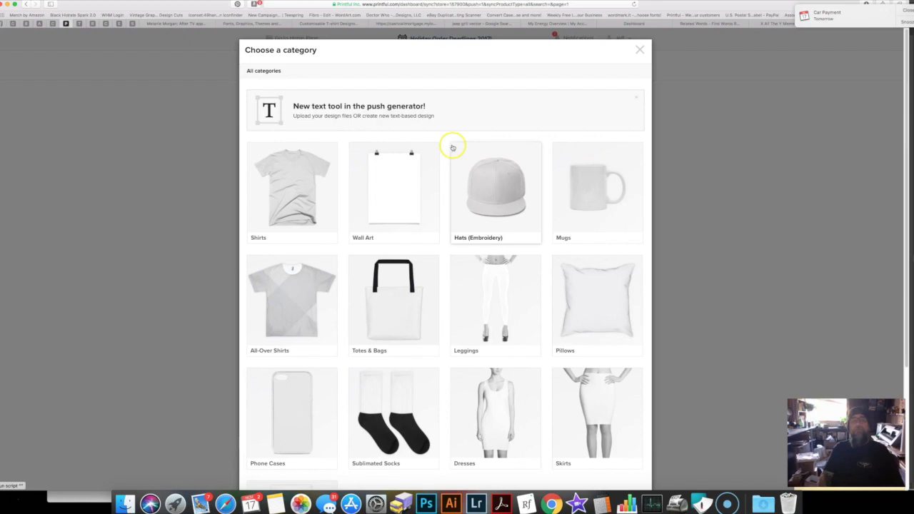
pyautogui.click(641, 50)
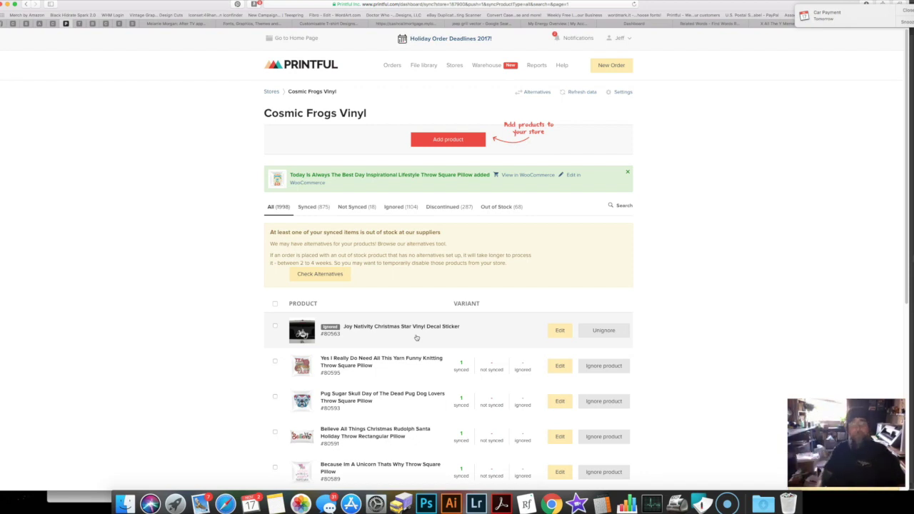
pyautogui.click(464, 355)
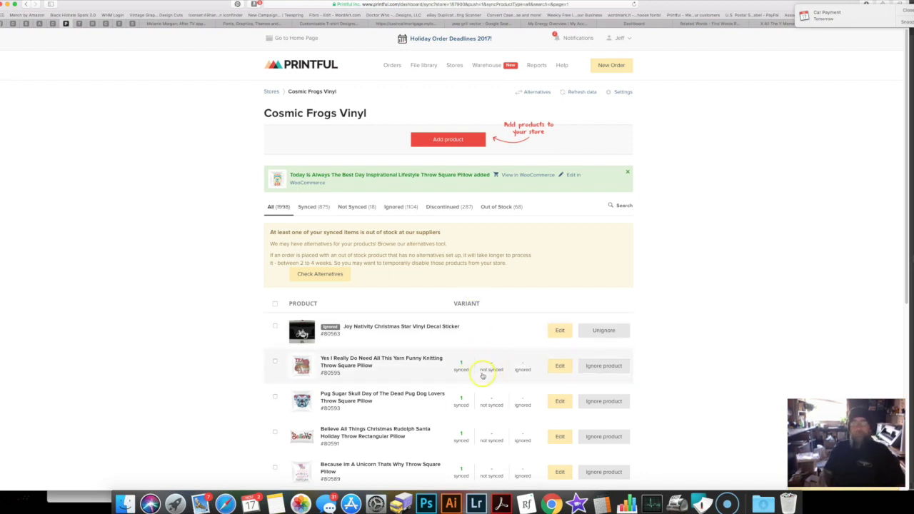